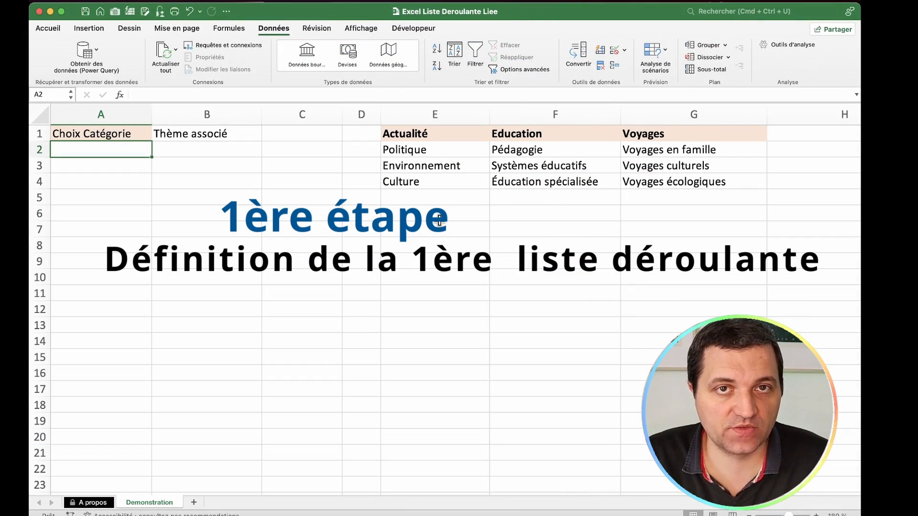
Step: Start a data validation rule on cell A2 under Choix Catégorie that allows a Liste
left_click_drag(445, 134, 664, 133)
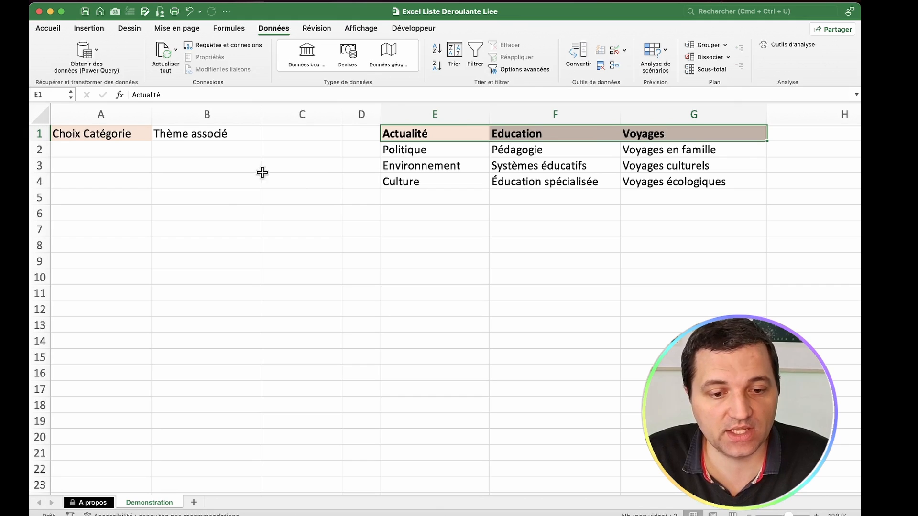
left_click(116, 148)
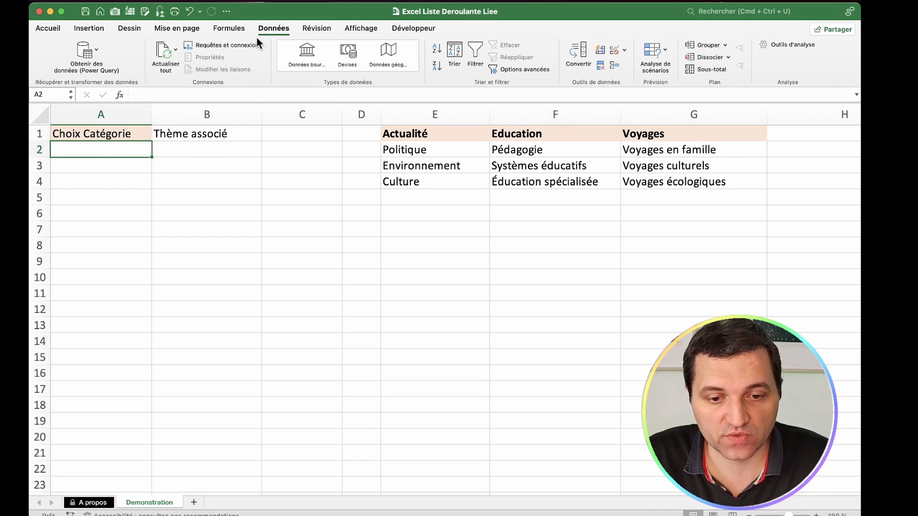
left_click(268, 30)
left_click(269, 30)
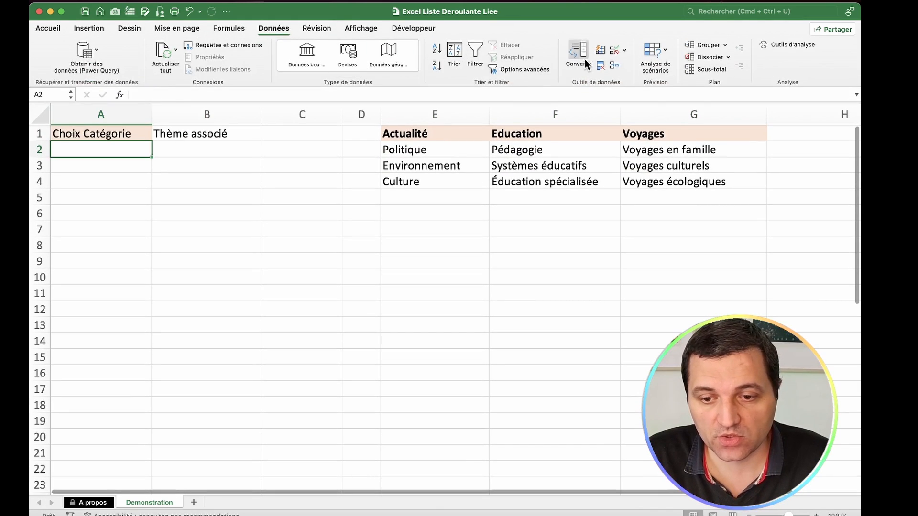
left_click(624, 50)
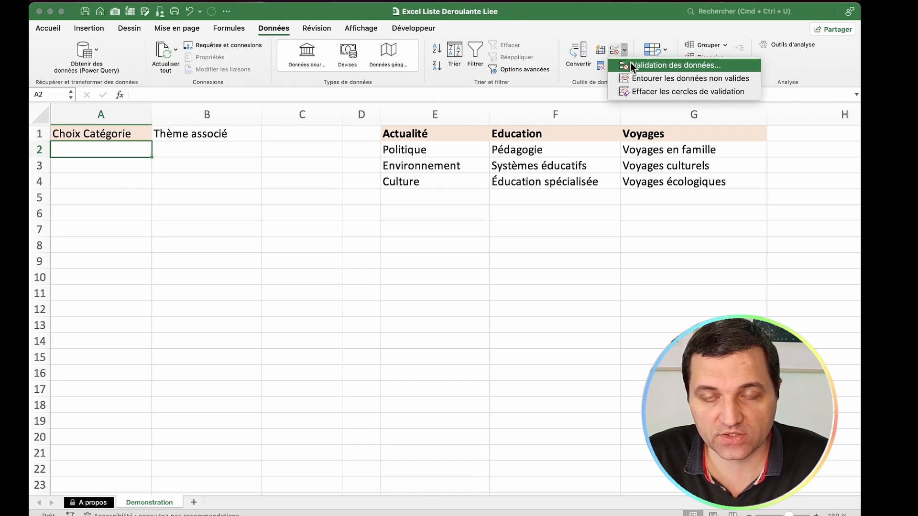
left_click(630, 64)
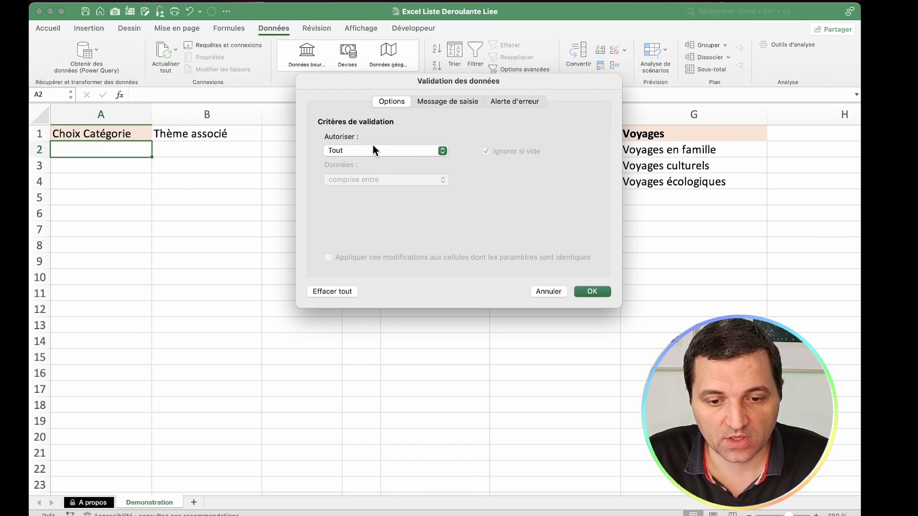
left_click(372, 149)
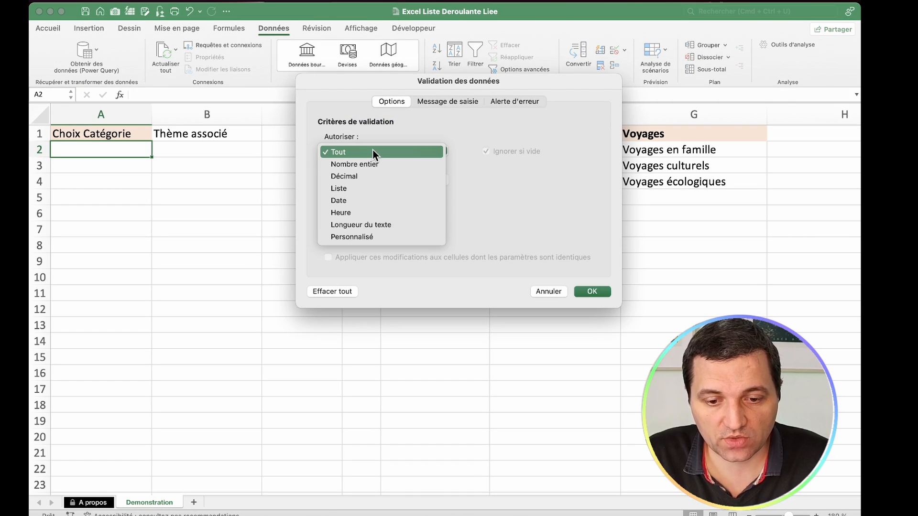
left_click(374, 188)
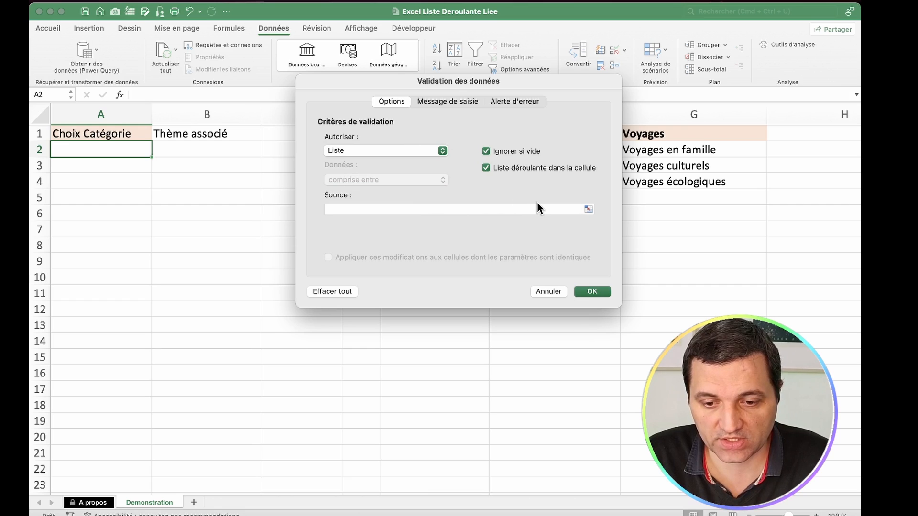
Step: Set the list source for A2 to the category headings =$E$1:$G$1 and apply the validation
left_click(537, 203)
left_click(589, 209)
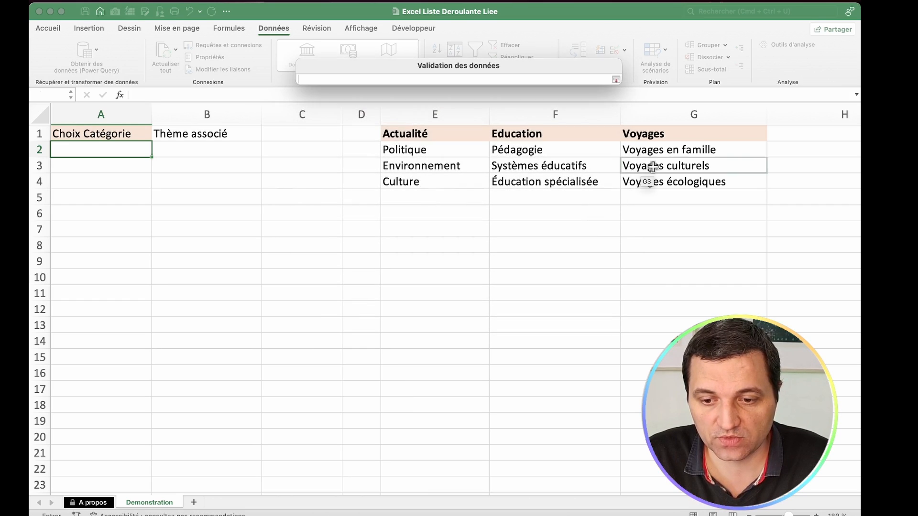
left_click_drag(687, 137, 437, 135)
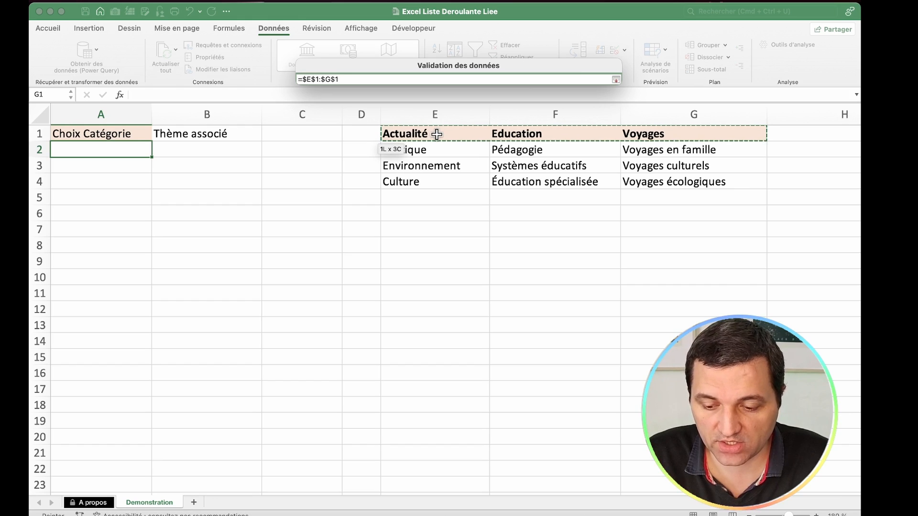
left_click_drag(437, 134, 437, 135)
left_click(591, 289)
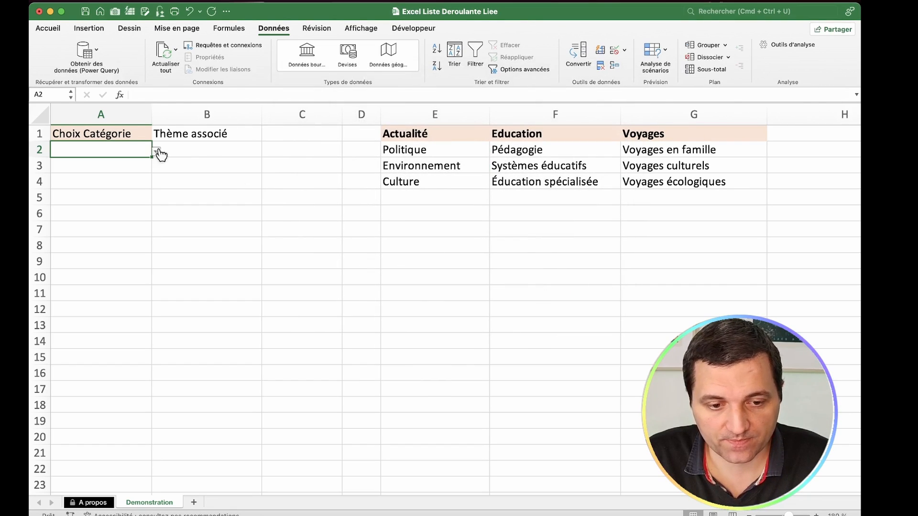
Step: Check the category choices offered by the drop-down list in A2, leaving the cell empty
left_click(158, 151)
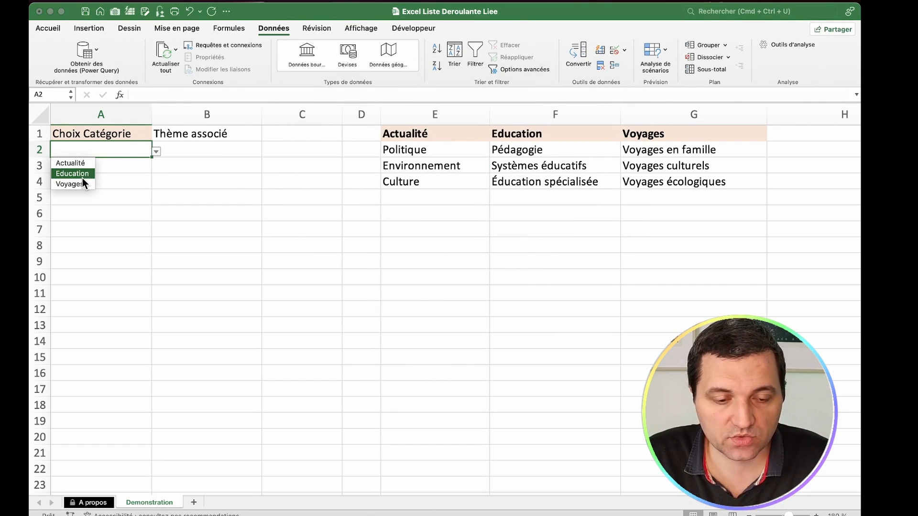
key("Escape")
left_click(220, 150)
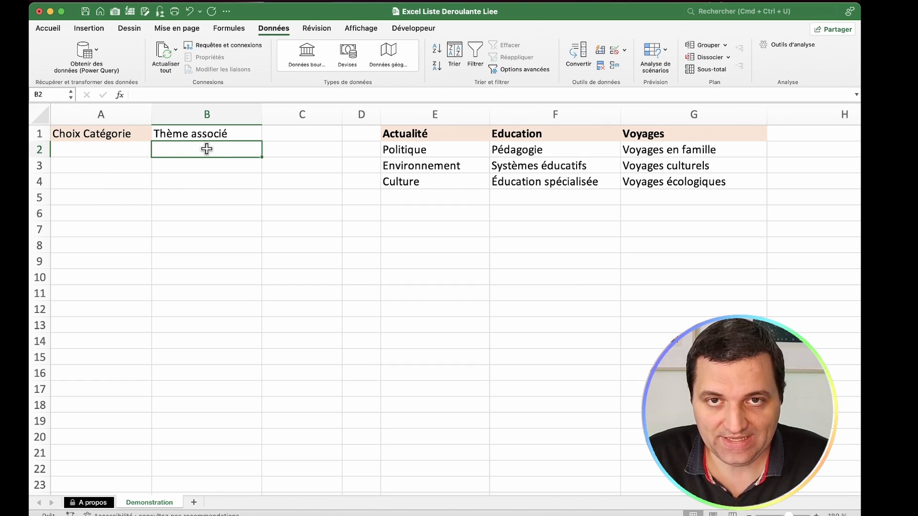
left_click(125, 145)
left_click(155, 151)
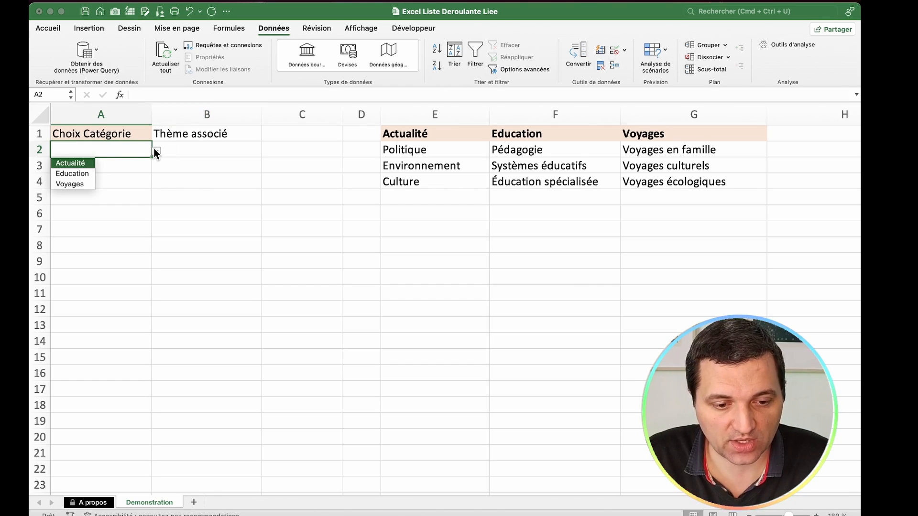
key("Escape")
key("BackSpace")
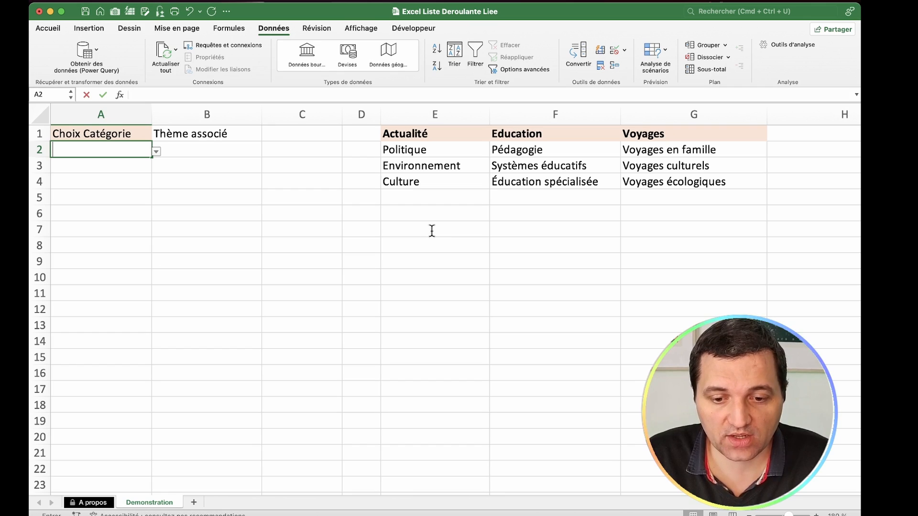
Step: Enter the formula =RECHERCHEX(A2;E1:G1;E2:G4) in cell E7 to return the themes of the chosen category
left_click(435, 230)
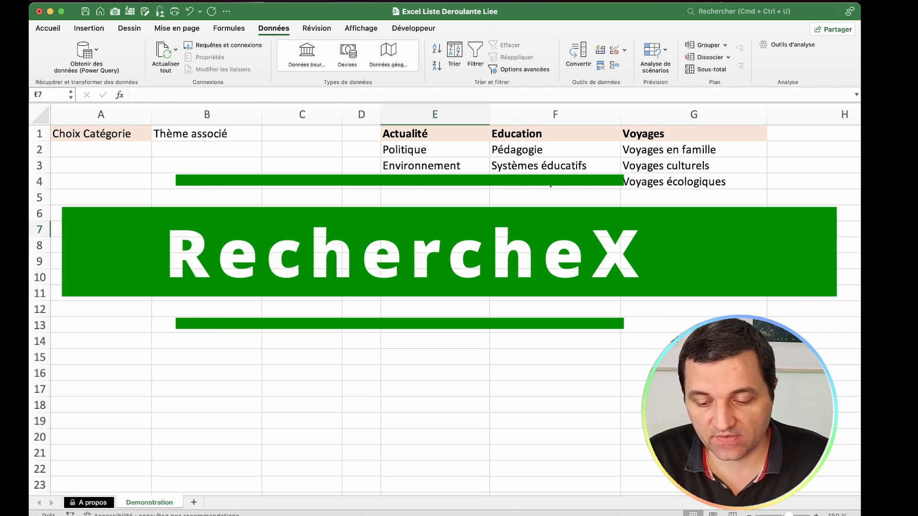
type("=RECHERCHEX(")
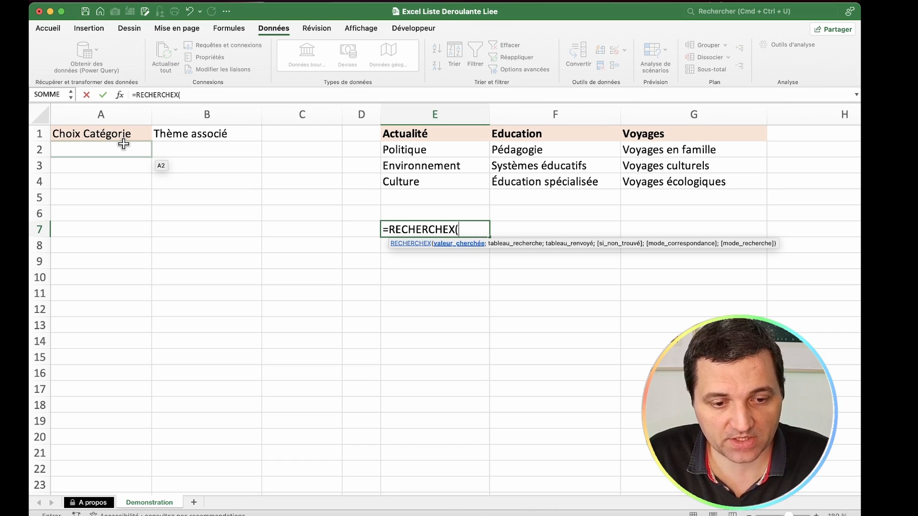
left_click(123, 144)
type(";")
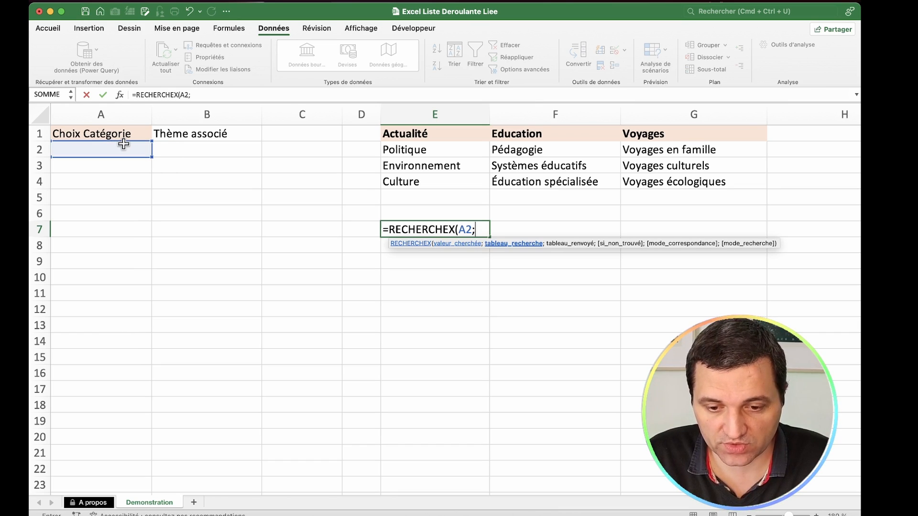
left_click_drag(444, 132, 710, 129)
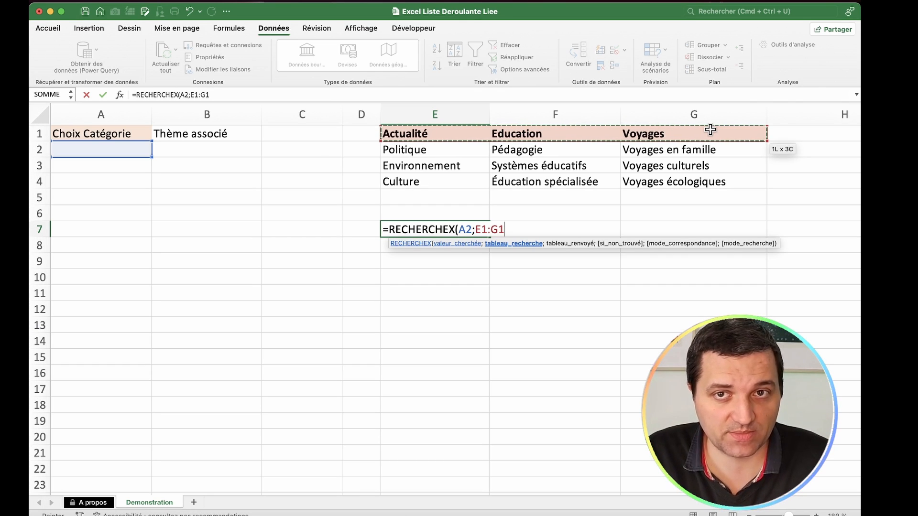
type(";")
left_click_drag(459, 146, 674, 180)
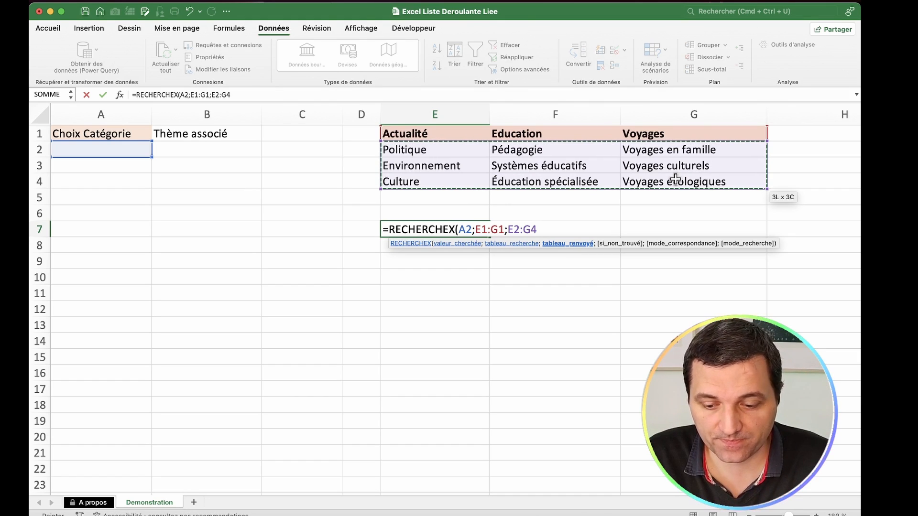
type(")")
key("Return")
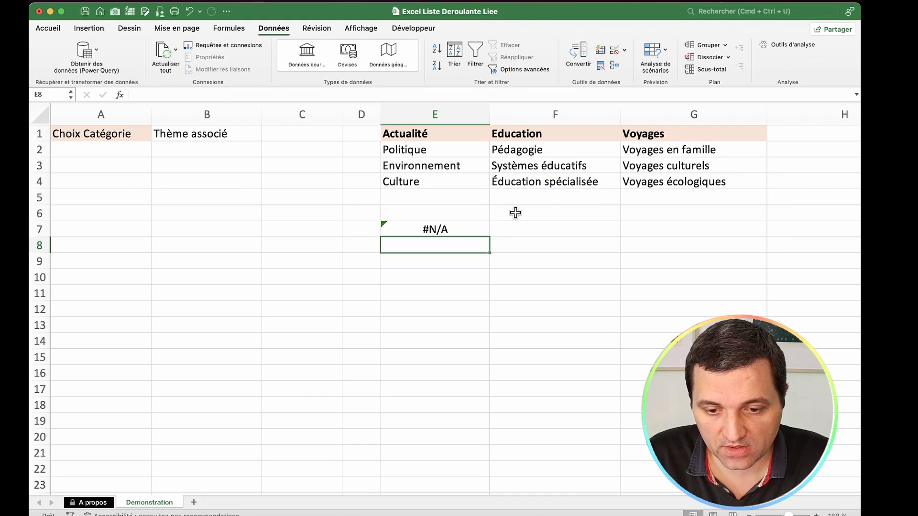
Step: Test the lookup by choosing Education in A2 and compare the returned themes with F2:F4
left_click(463, 222)
left_click(139, 148)
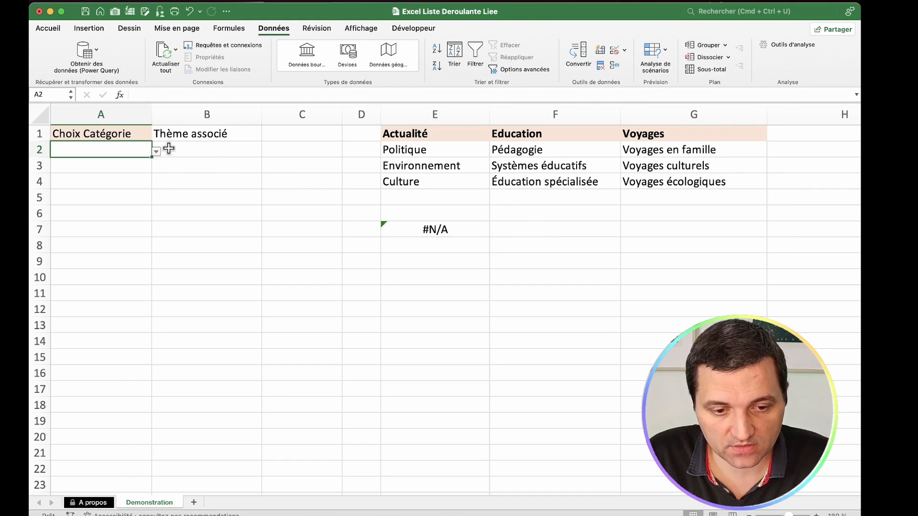
left_click(427, 229)
left_click(138, 151)
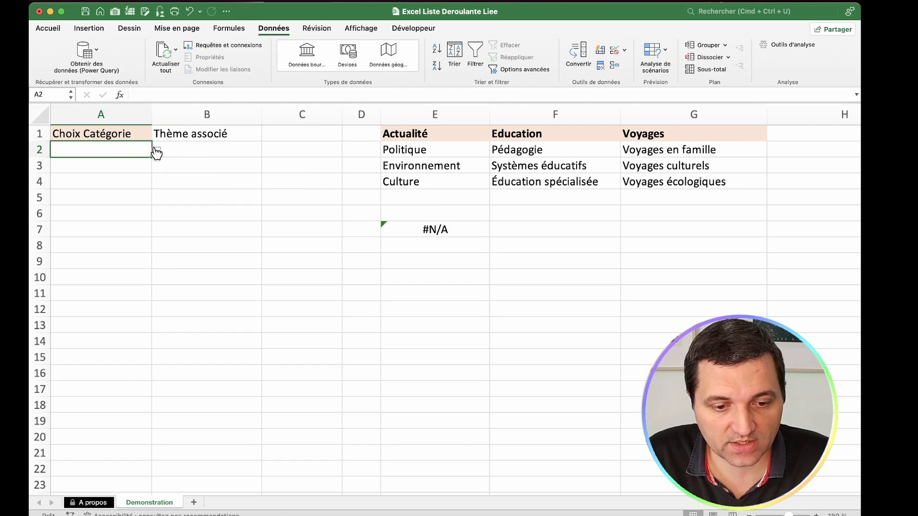
left_click(156, 151)
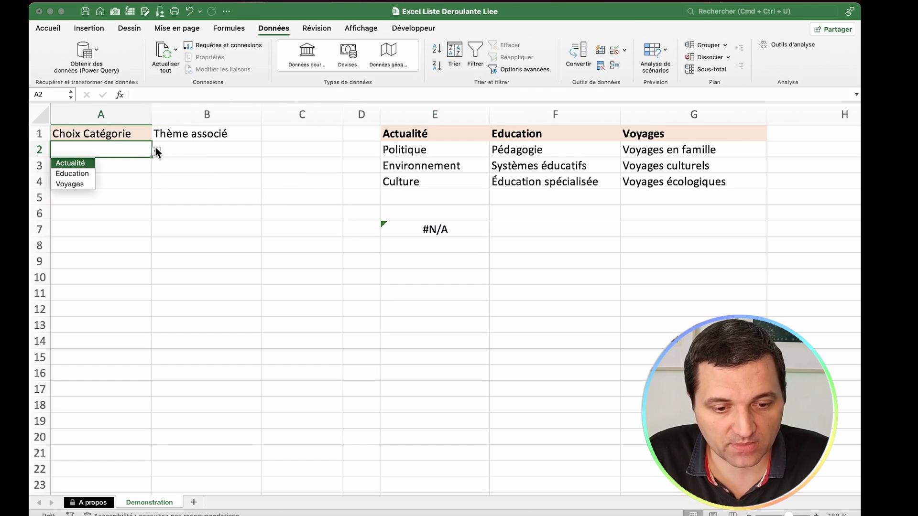
left_click(92, 175)
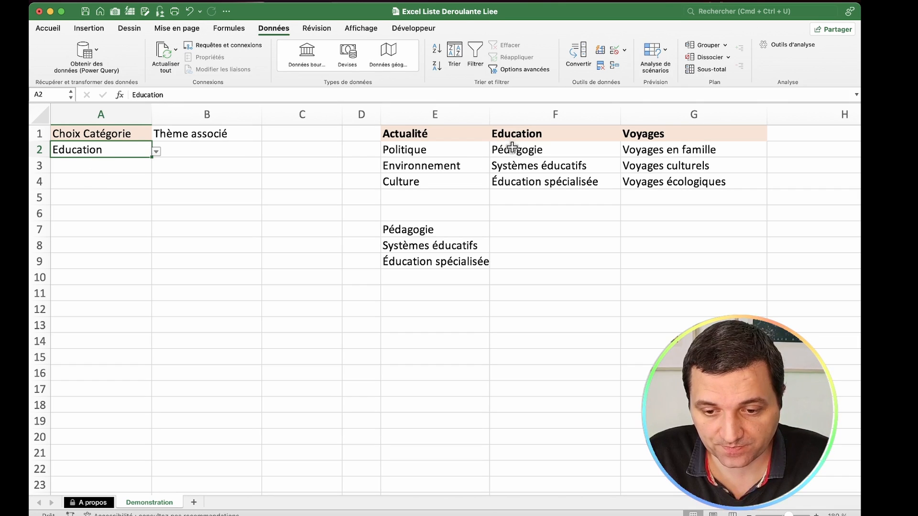
left_click_drag(528, 146, 526, 177)
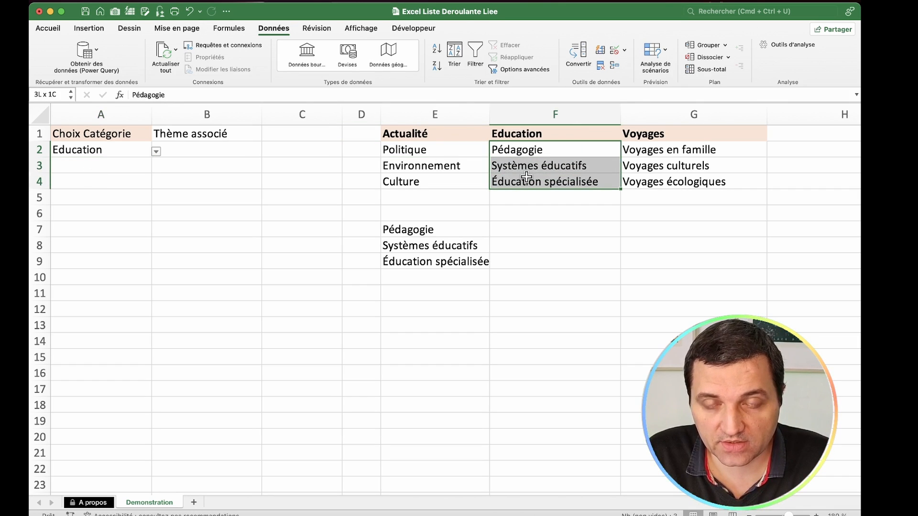
Step: Choose Voyages as the category in A2 and examine the themes returned in E7:E9
left_click(156, 151)
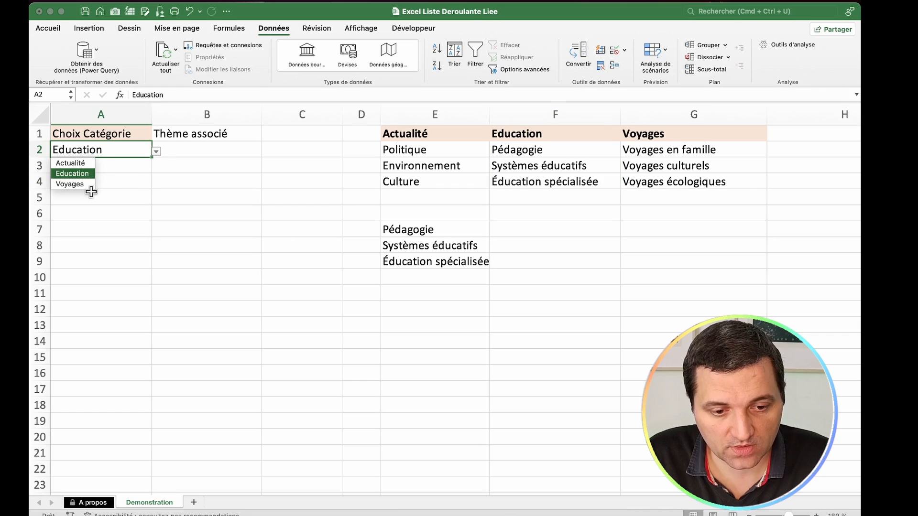
left_click(87, 186)
left_click_drag(430, 229, 428, 260)
left_click(532, 248)
left_click_drag(430, 229, 442, 264)
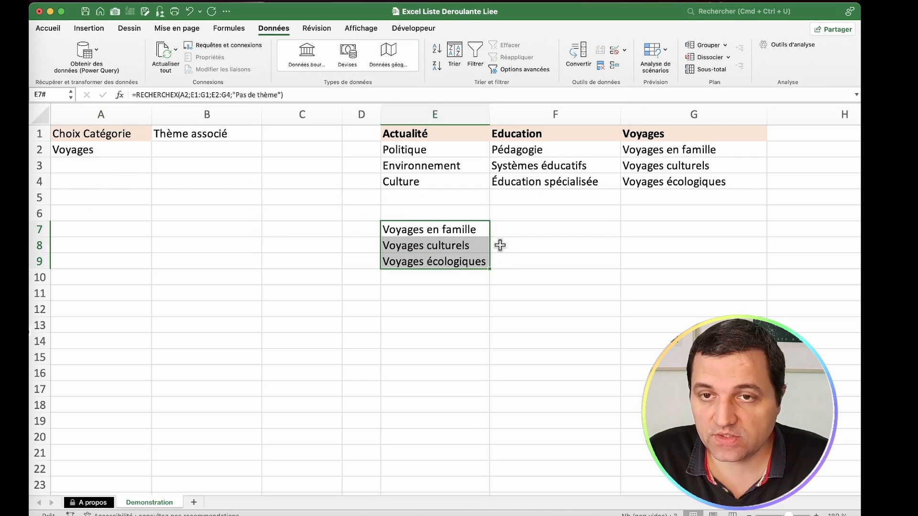
Step: Start a data validation rule on cell B2 under Thème associé that allows a Liste
left_click(248, 148)
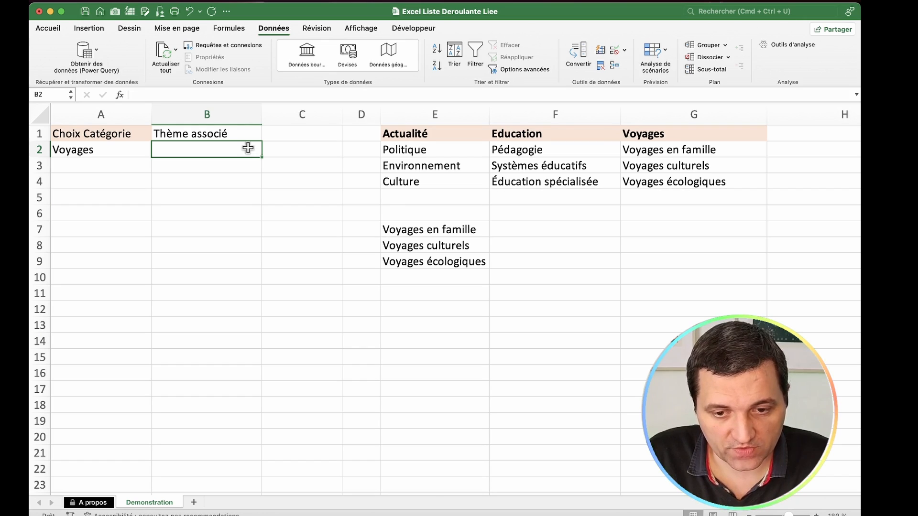
left_click(613, 50)
left_click(441, 150)
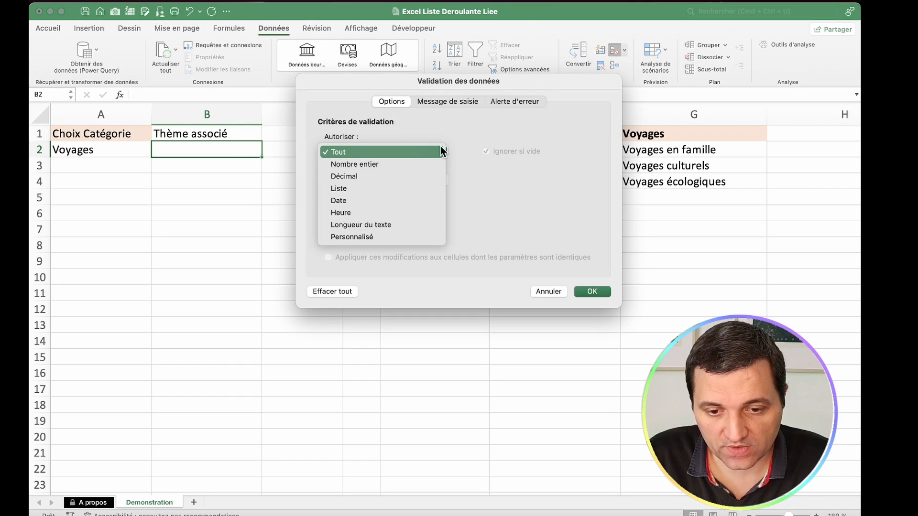
left_click(428, 187)
Step: Set the source of B2's list rule to =RECHERCHEX($A$2;$E$1:$G$1;$E$2:$G$4;" ") and apply the validation
left_click(421, 206)
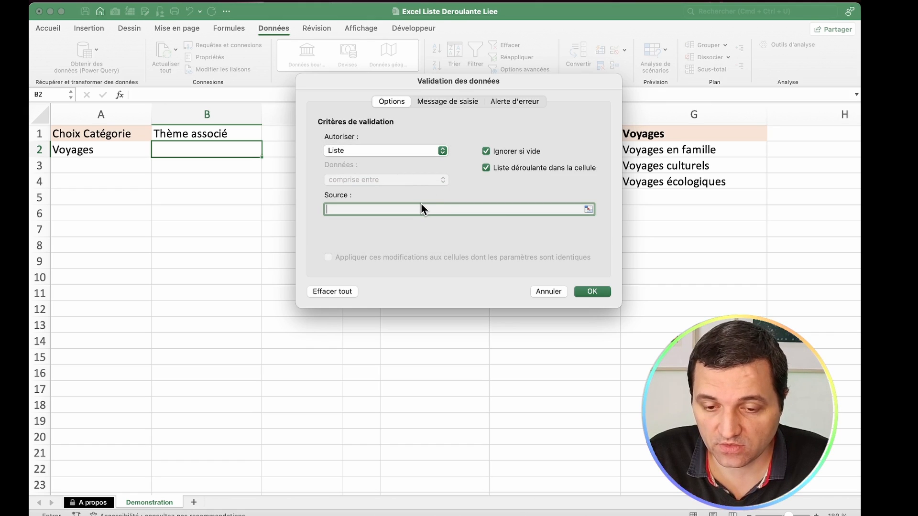
left_click_drag(435, 79, 392, 211)
type("=RECHERCHEX(")
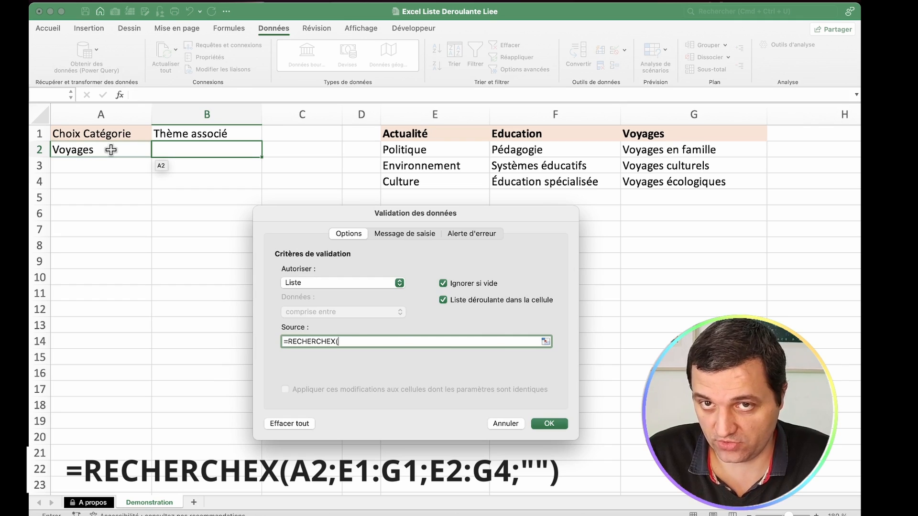
left_click(111, 150)
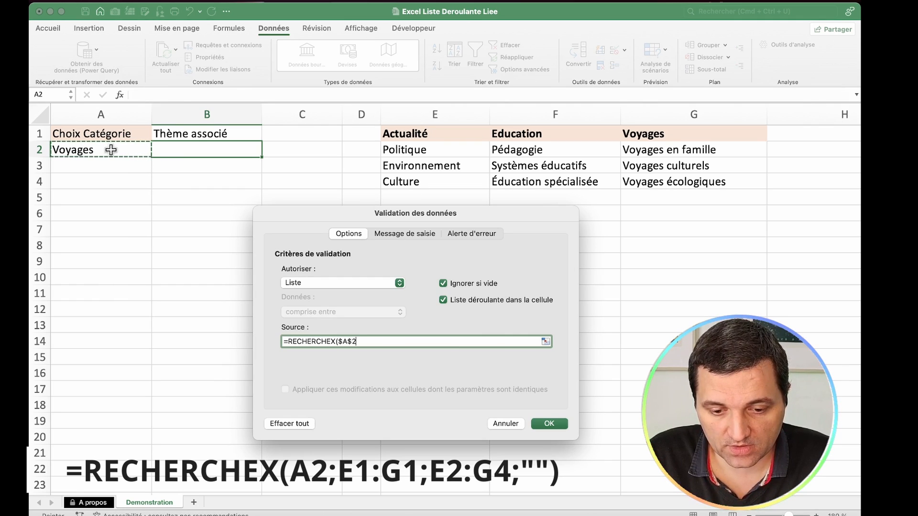
type(";")
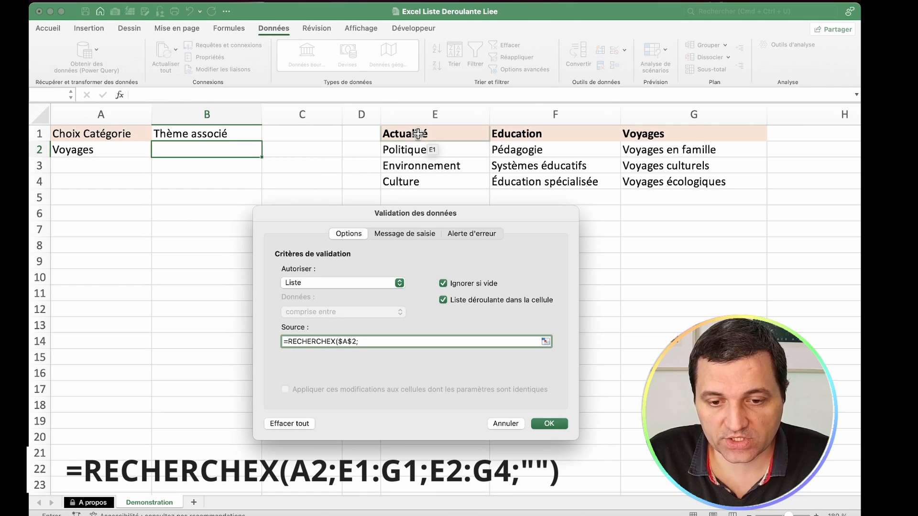
left_click_drag(419, 134, 678, 138)
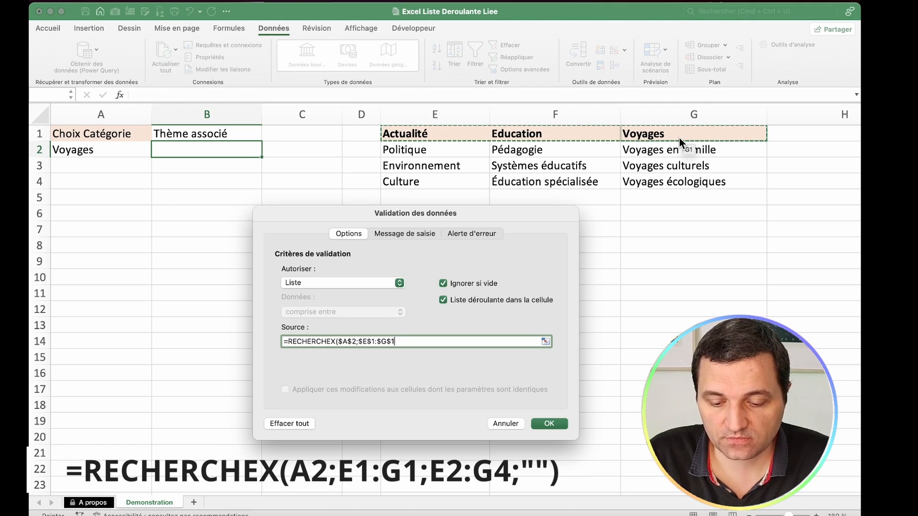
type(";")
left_click(450, 149)
left_click_drag(450, 149, 669, 182)
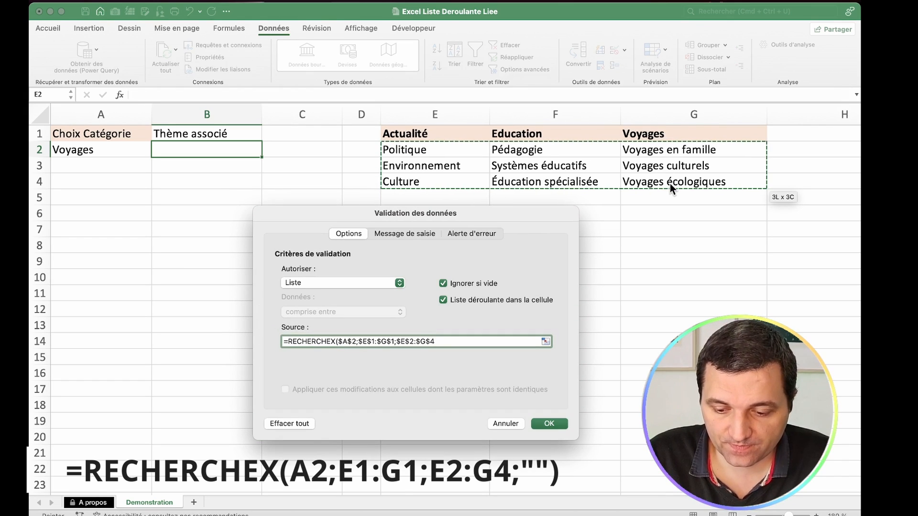
type(";")
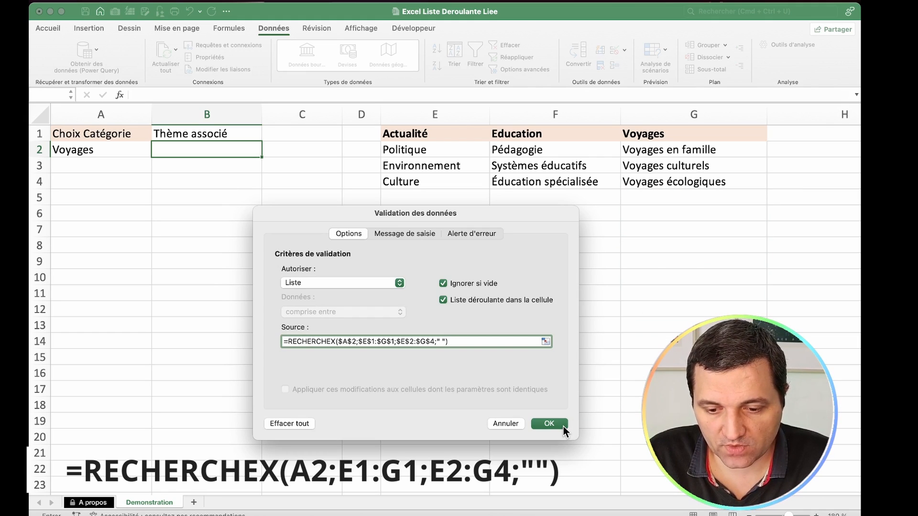
left_click(550, 423)
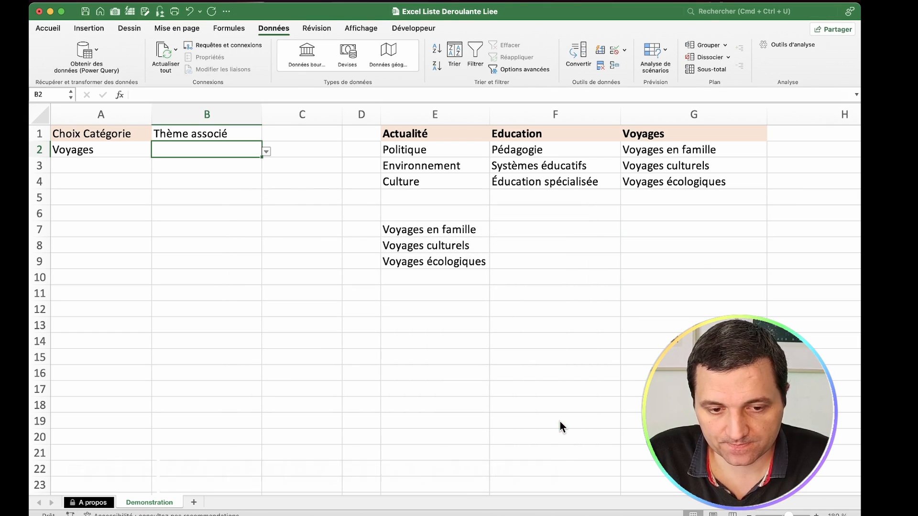
Step: Test the list in B2 by choosing Voyages en famille and Voyages culturels, and clear the cell
left_click(266, 152)
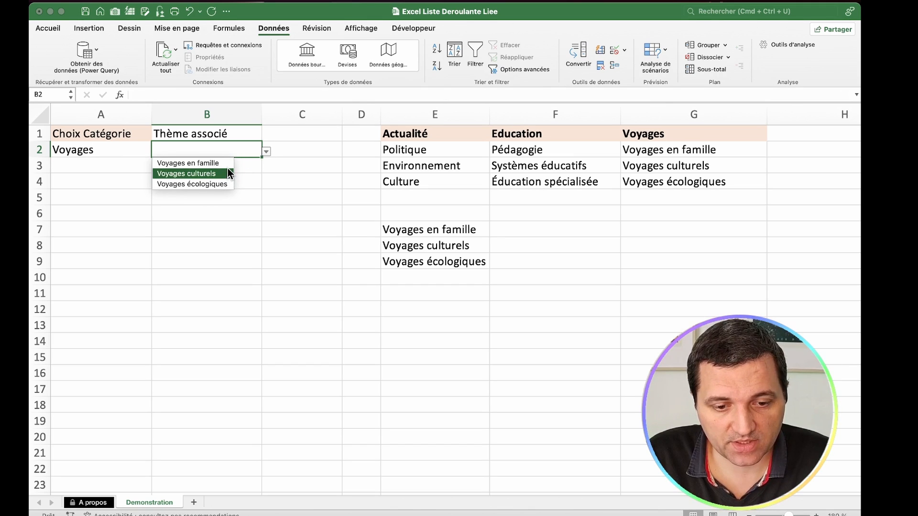
left_click(232, 163)
left_click(265, 151)
left_click(227, 173)
left_click(266, 153)
left_click(199, 172)
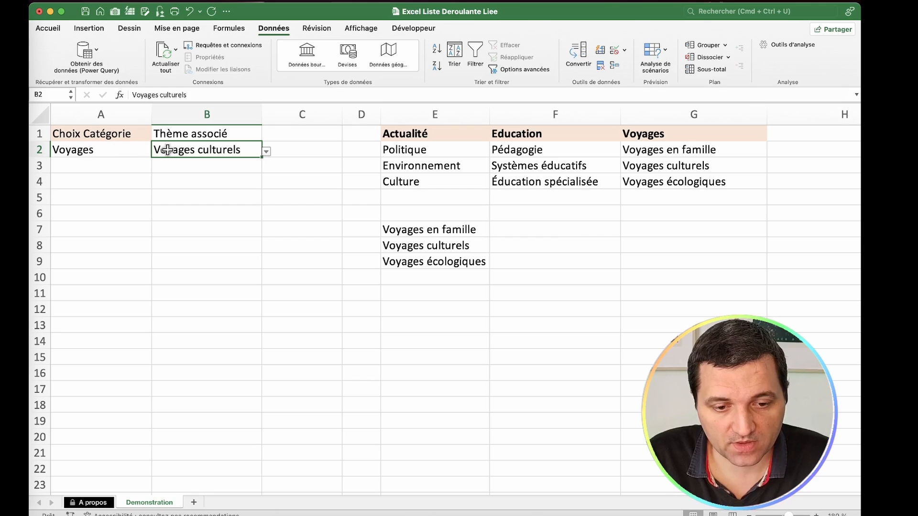
key("Delete")
Step: Set the category in A2 to Actualité and choose Politique as the associated theme in B2
left_click(125, 150)
left_click(156, 151)
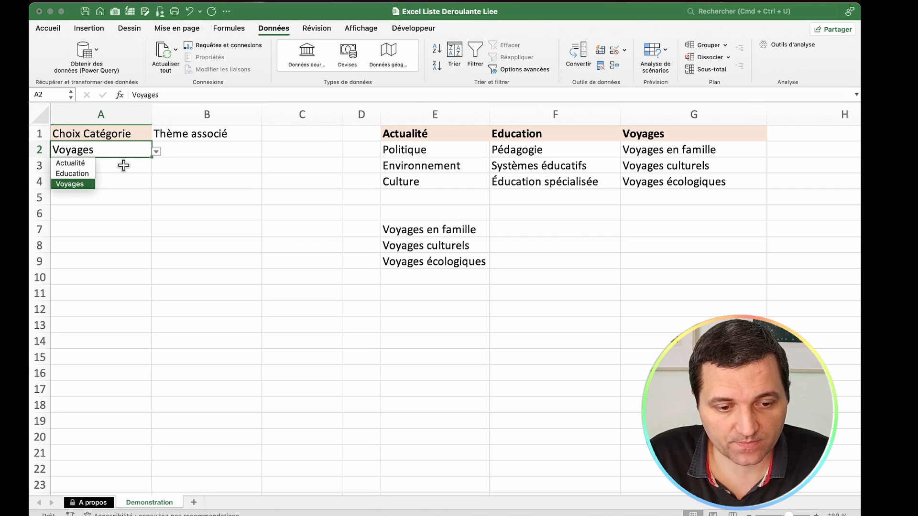
left_click(83, 163)
left_click(199, 149)
left_click(265, 152)
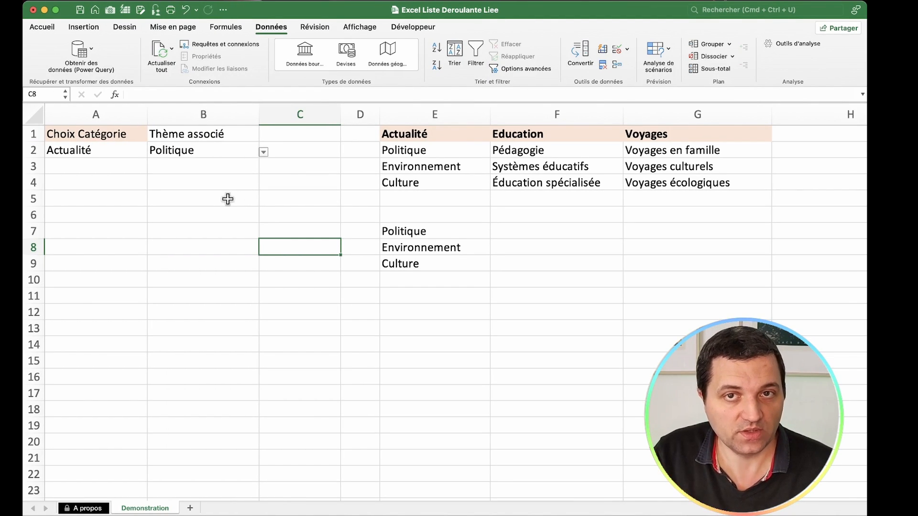
Step: Go to the three-list example in row 33 and clear the Sous thème value in C33
scroll(227, 199, "down", 10)
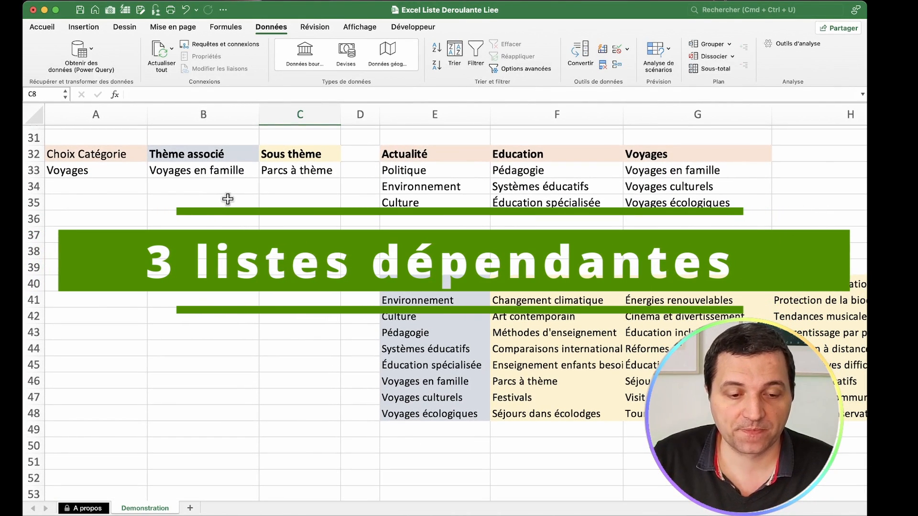
left_click(86, 170)
left_click(195, 169)
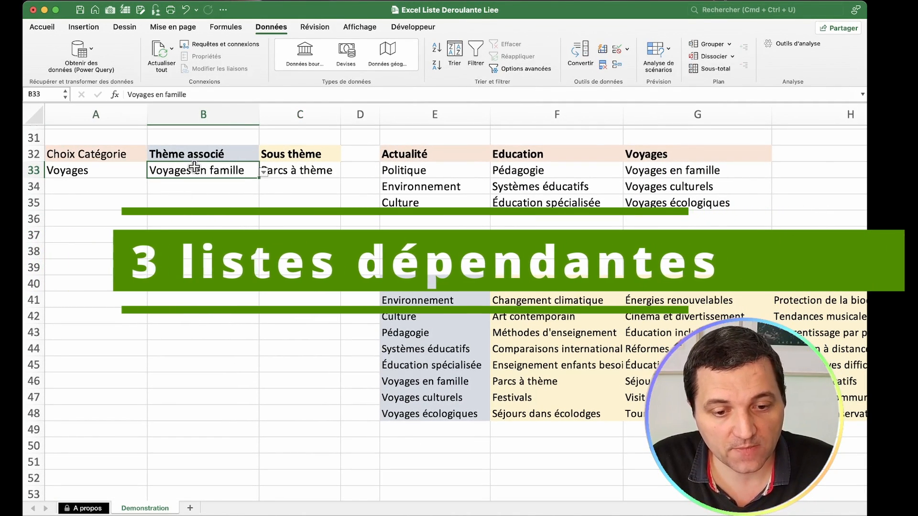
left_click(310, 170)
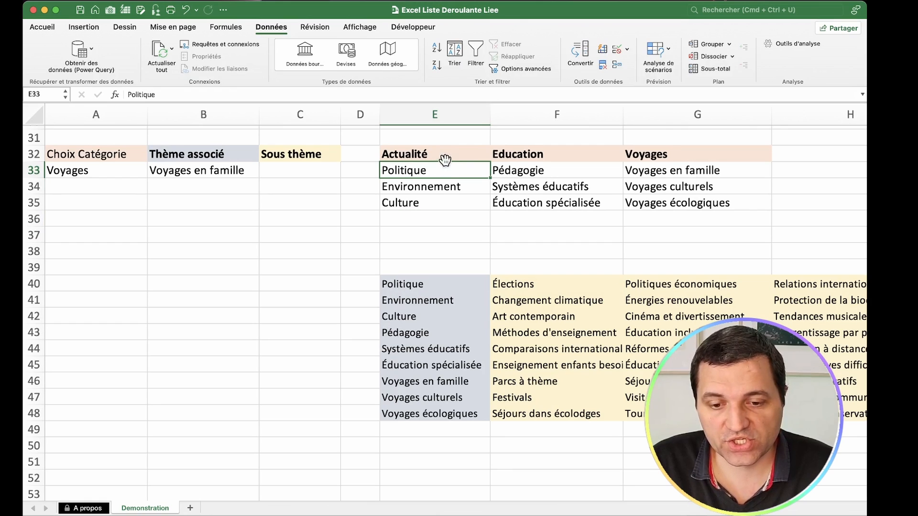
Step: Examine the categories in E32:G32, their themes in E33:G35, and the table linking themes to sub-themes from E40 down
left_click_drag(445, 160, 666, 152)
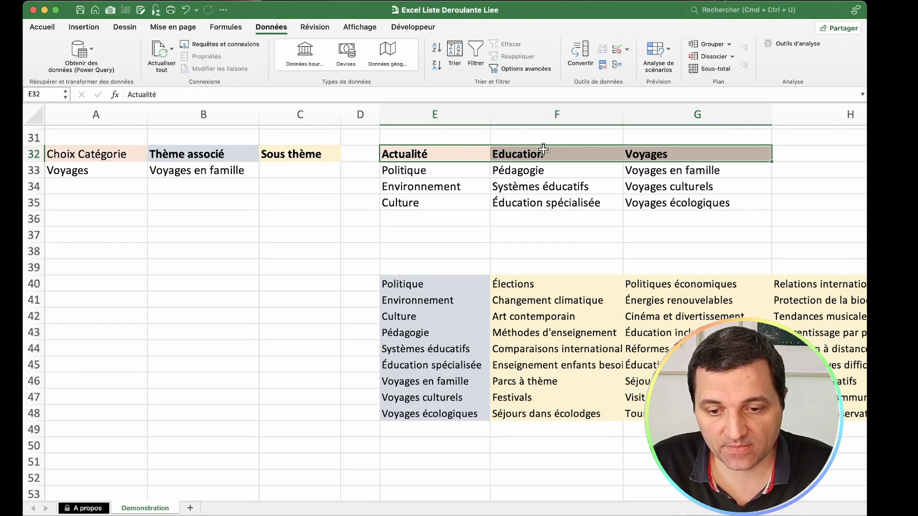
left_click_drag(458, 170, 665, 196)
left_click(447, 285)
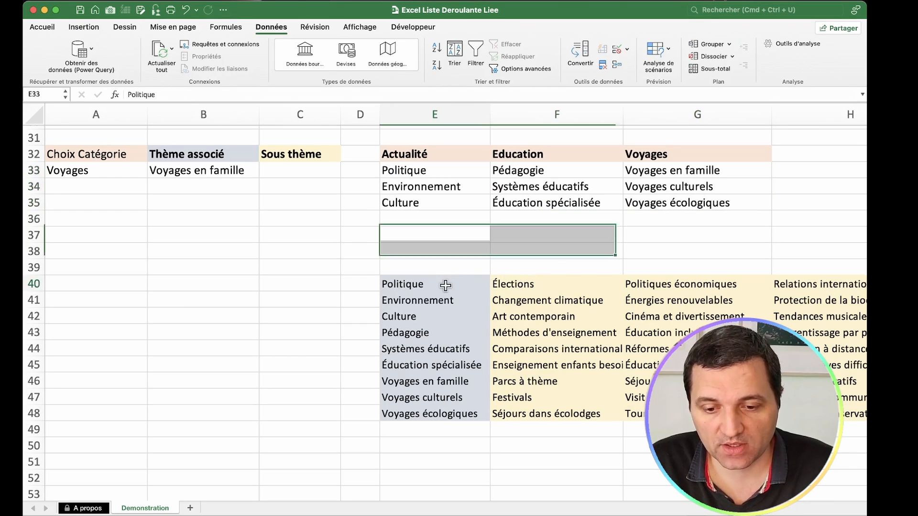
left_click_drag(518, 285, 812, 287)
left_click(471, 287)
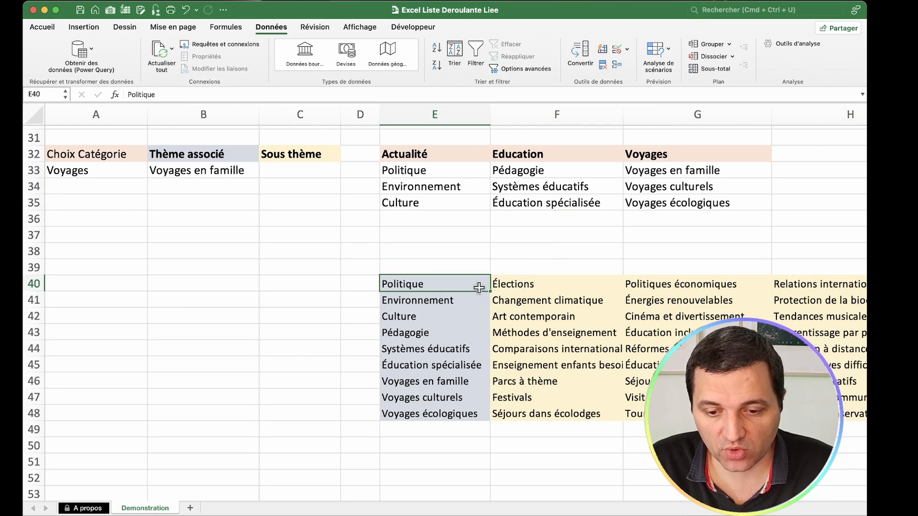
left_click_drag(538, 285, 660, 285)
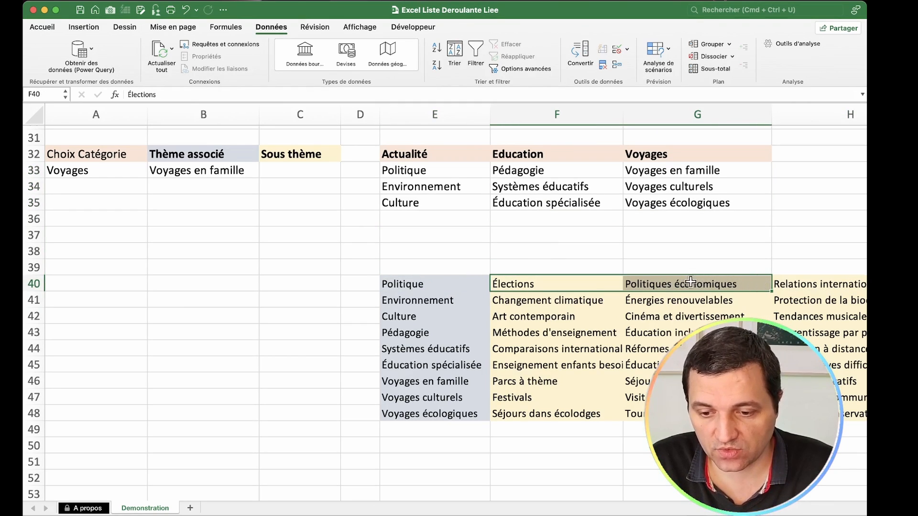
left_click(438, 301)
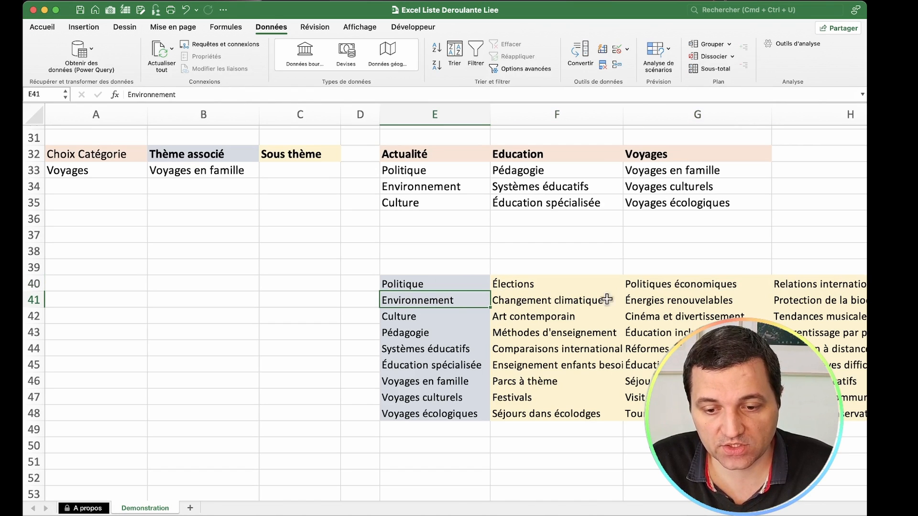
Step: Start a data validation rule on cell C33 under Sous thème that allows a Liste
scroll(430, 287, "up", 1)
left_click(300, 186)
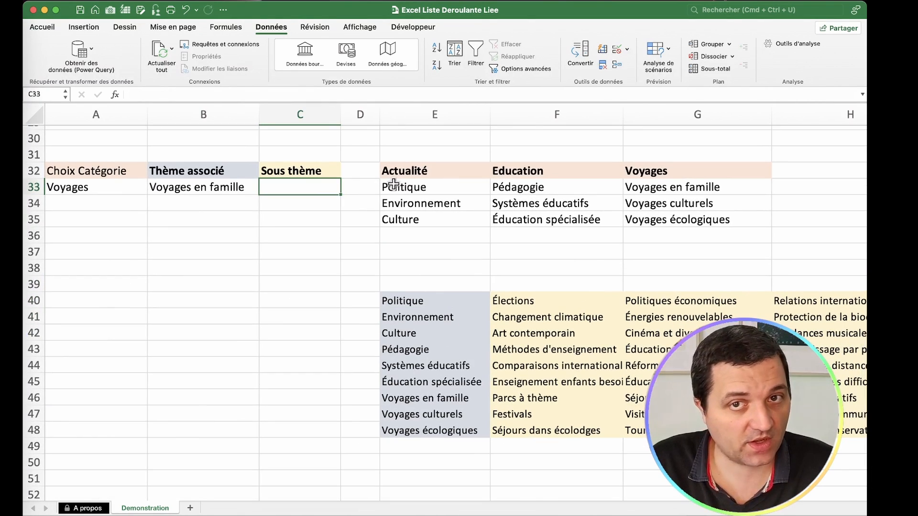
left_click(617, 50)
left_click(429, 153)
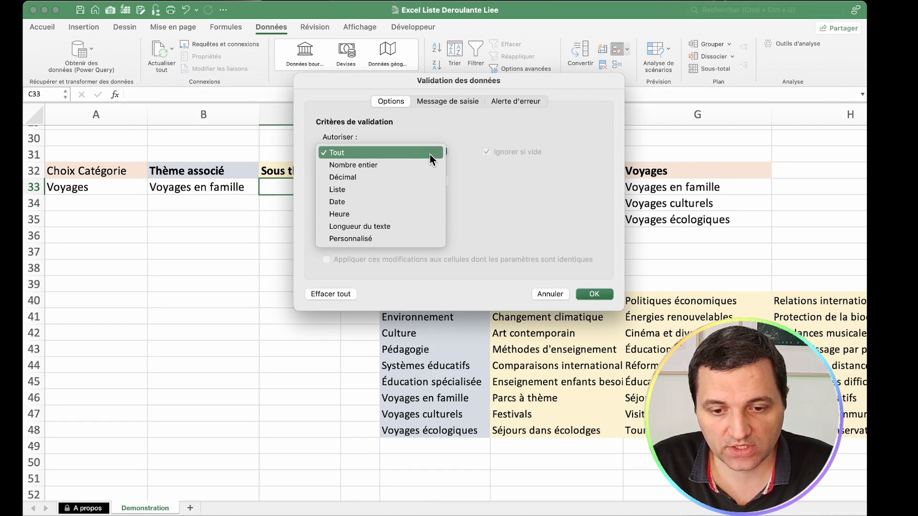
left_click(409, 193)
left_click(422, 210)
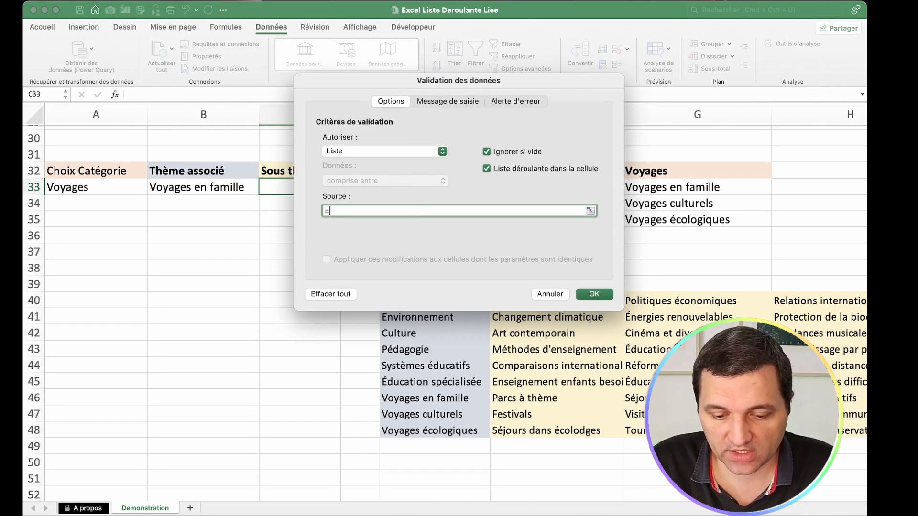
Step: Set the source of C33's list rule to =RECHERCHEX($B$33;$E$40:$E$48;$F$40:$H$48) and apply the validation
type("=RECHERCHEX(")
left_click_drag(397, 152, 244, 242)
left_click(219, 189)
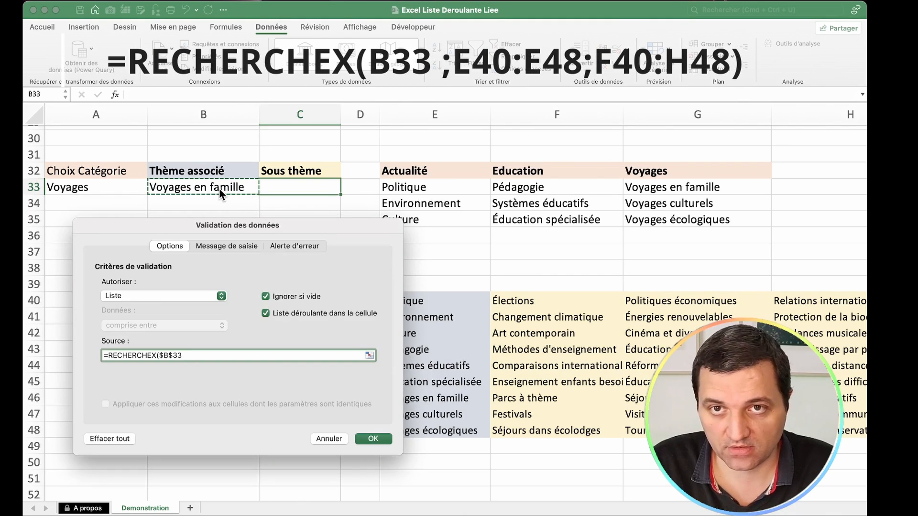
type(";")
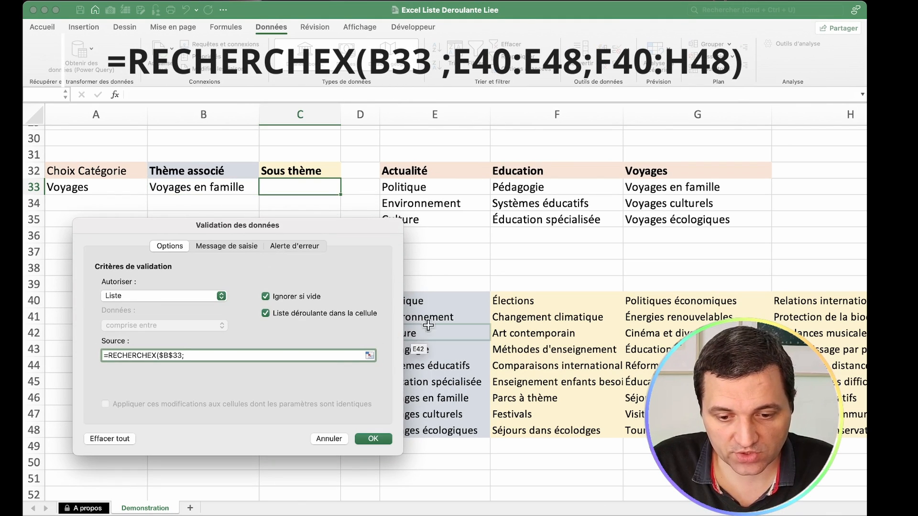
left_click_drag(456, 300, 454, 426)
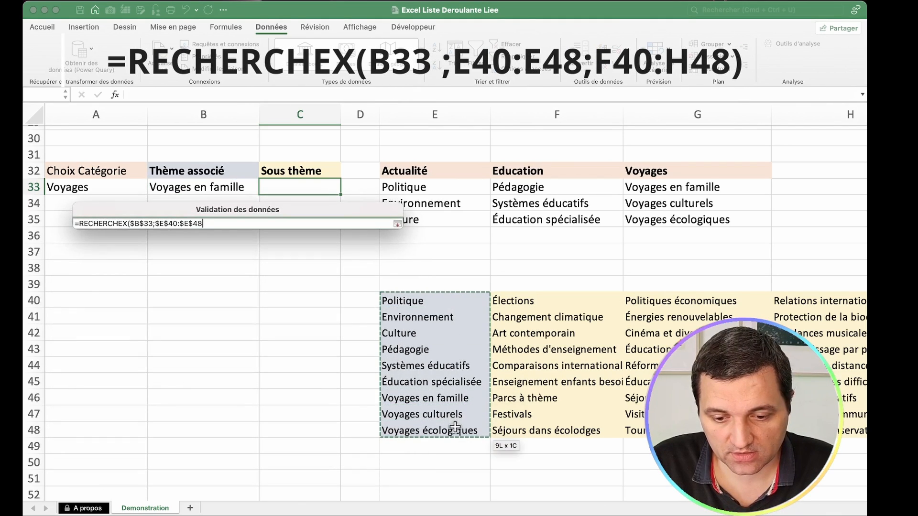
left_click_drag(343, 223, 293, 223)
type(";")
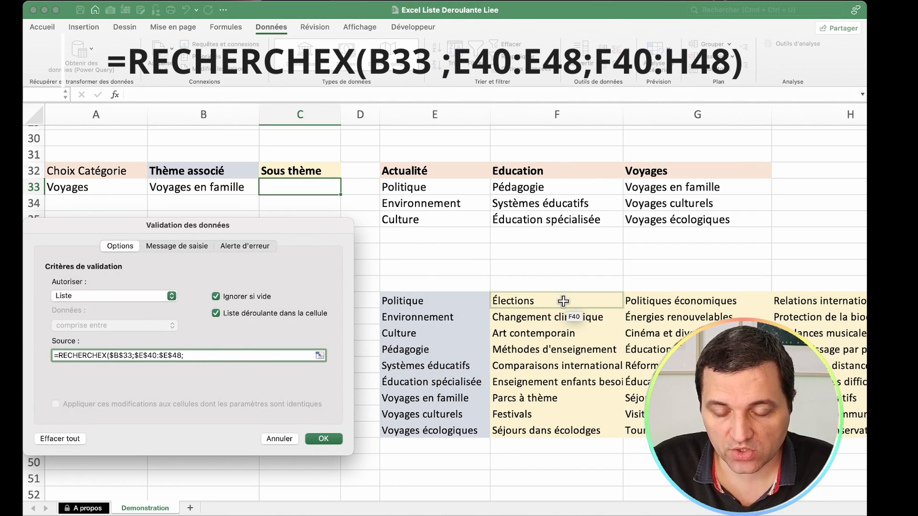
left_click_drag(563, 301, 846, 432)
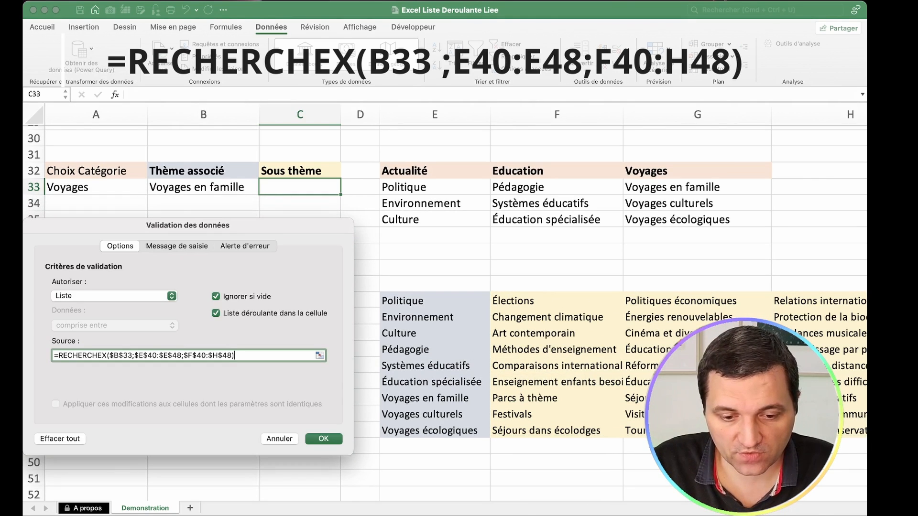
key("Return")
Step: Compare the Sous thème choices in C33 with the Voyages en famille row 46, and choose Voyages éducatifs in C33
left_click(345, 189)
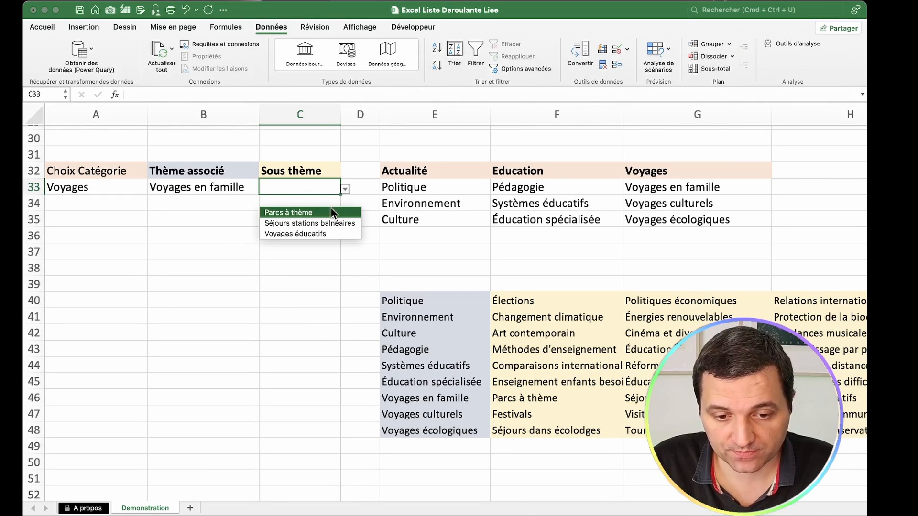
left_click(445, 398)
left_click_drag(442, 398, 521, 398)
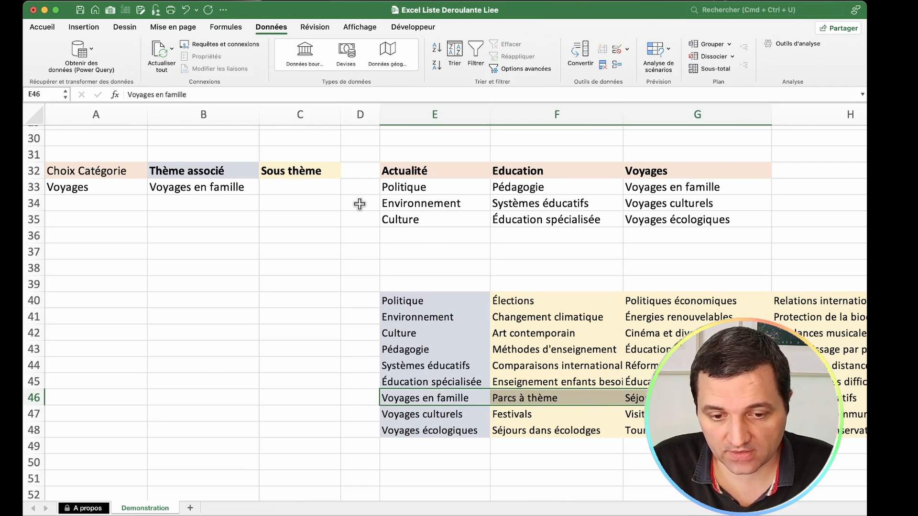
left_click(327, 186)
left_click(345, 189)
left_click(332, 233)
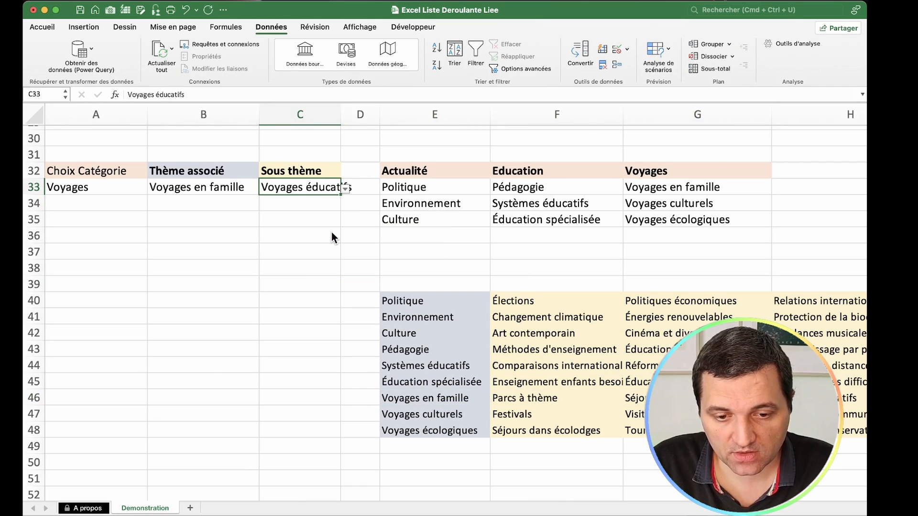
Step: Test Voyages culturels as the theme in B33 with Visites de musées as the sub-theme, and clear C33
left_click(239, 187)
left_click(263, 189)
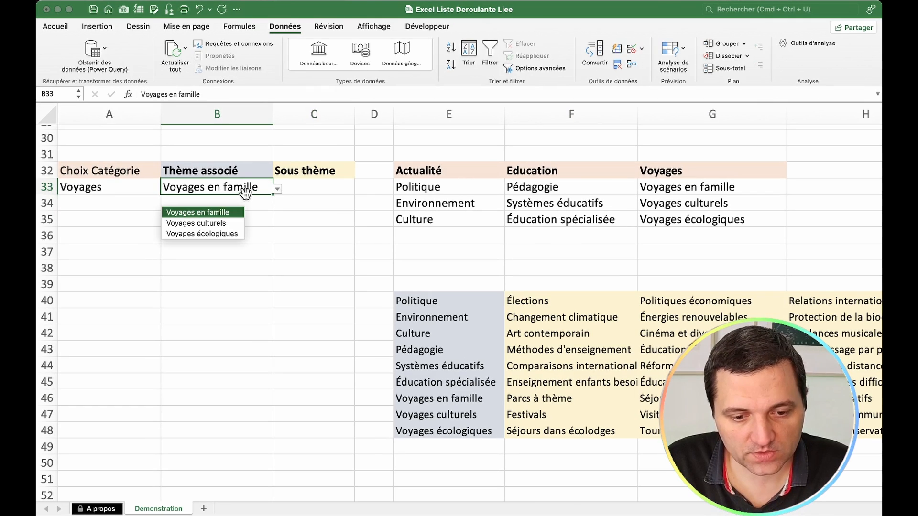
left_click(217, 222)
left_click(308, 187)
left_click(359, 189)
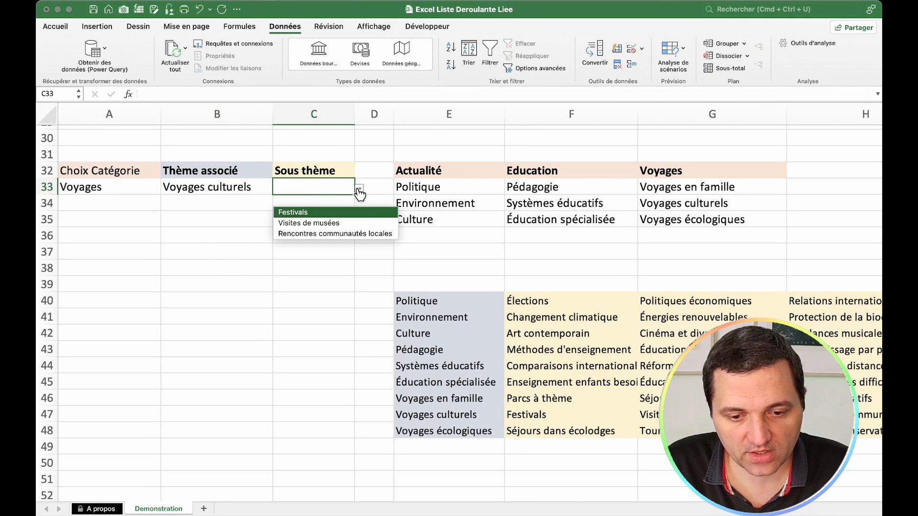
left_click(360, 222)
left_click(269, 190)
left_click(279, 189)
left_click(287, 190)
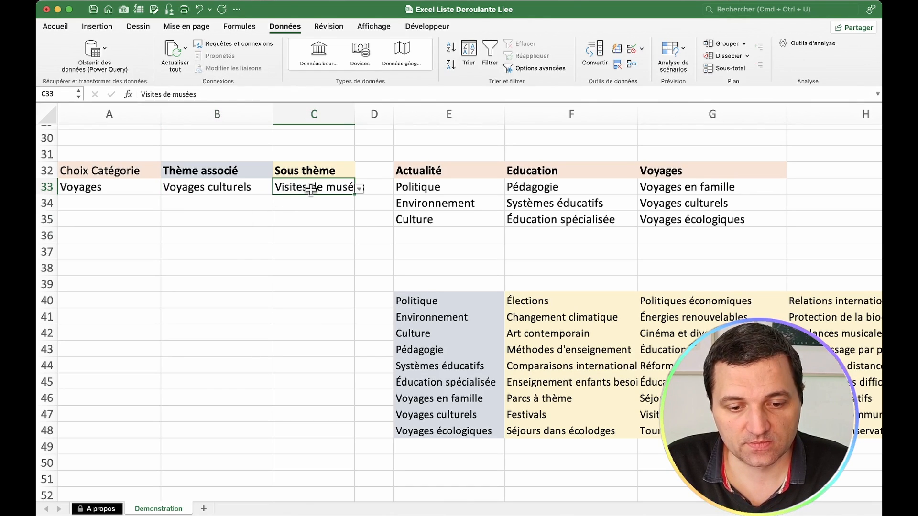
key("BackSpace")
Step: Set the theme in B33 to Voyages écologiques and open the list of sub-themes in C33
left_click(267, 188)
left_click(277, 189)
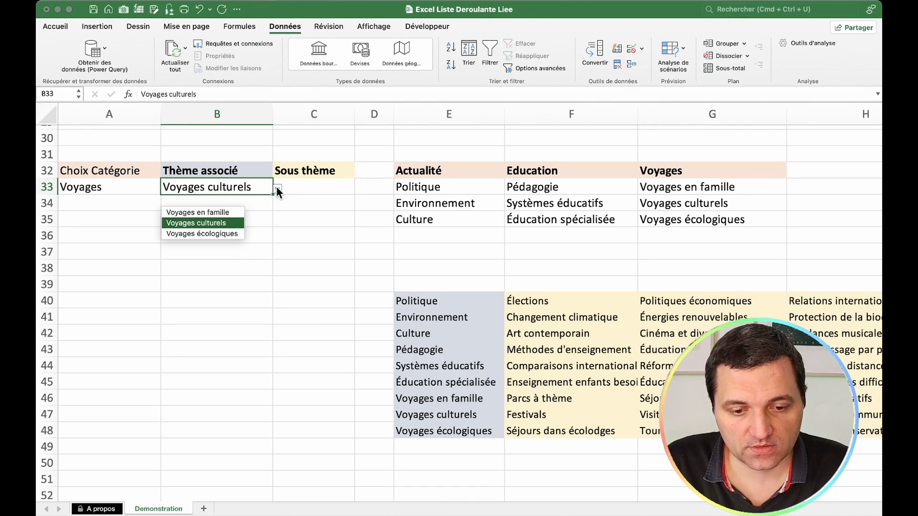
left_click(237, 233)
left_click(331, 189)
left_click(359, 190)
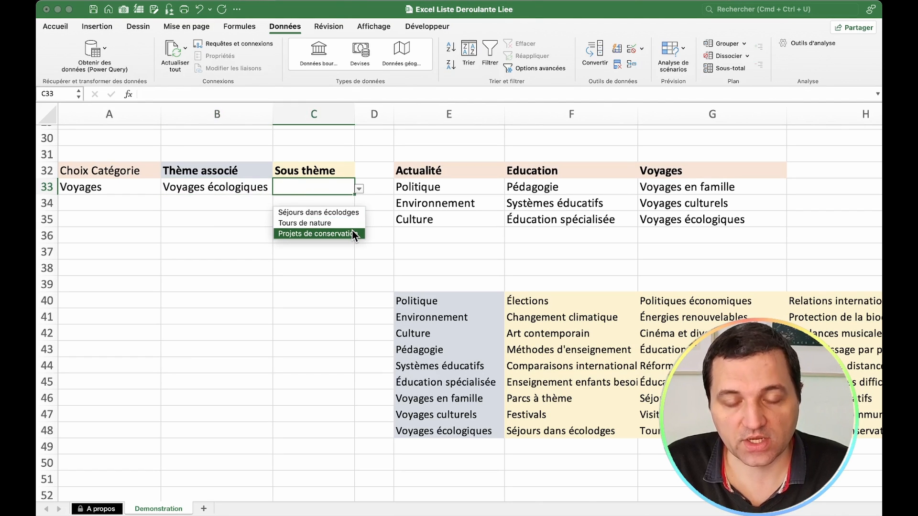